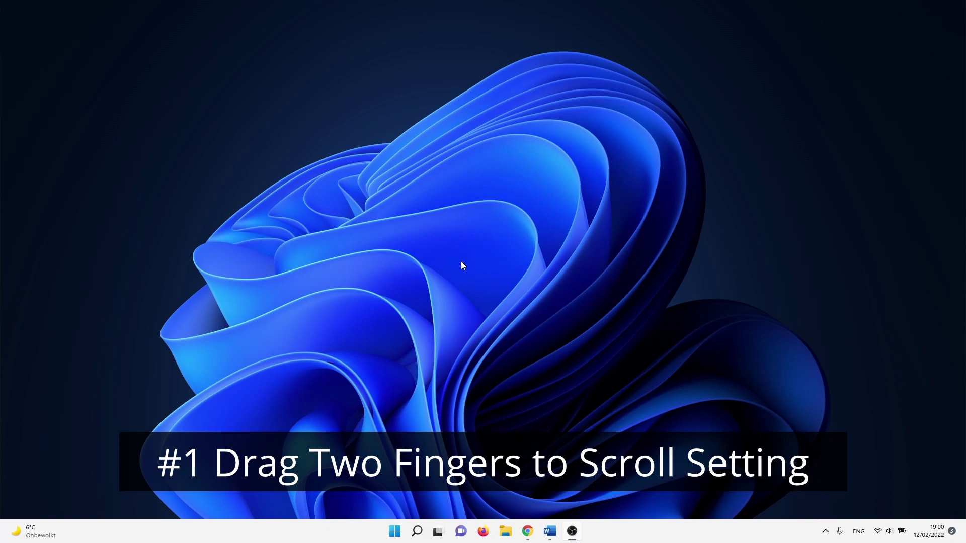
Step: Check 'Drag two fingers to scroll' under Bluetooth & devices > Touchpad > Scroll & zoom
right_click(394, 531)
click(384, 429)
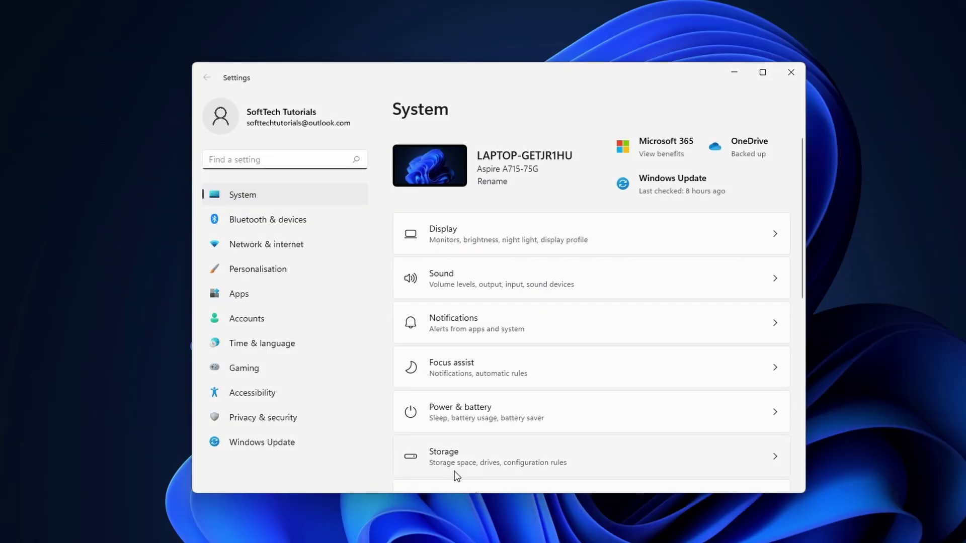
click(301, 225)
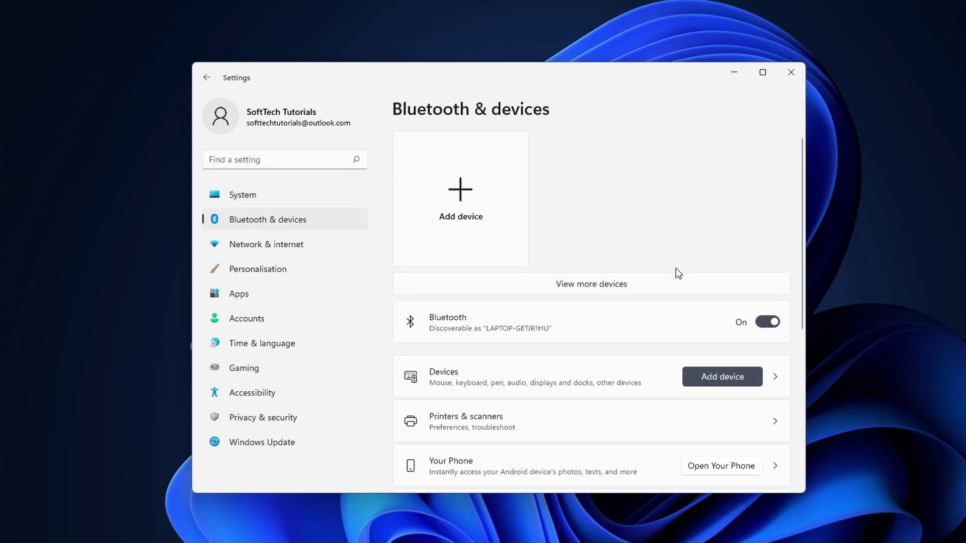
scroll(675, 267, down, 2)
scroll(675, 268, down, 3)
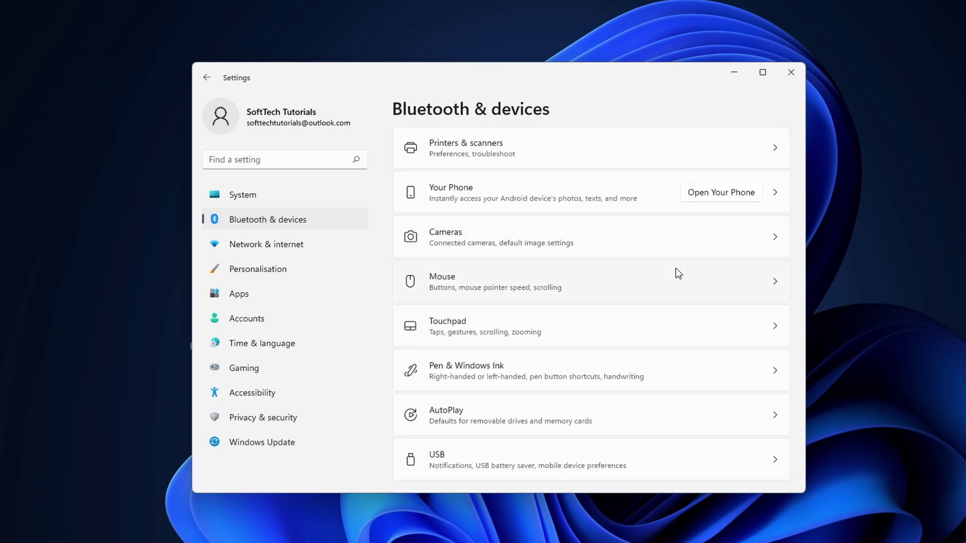
click(645, 324)
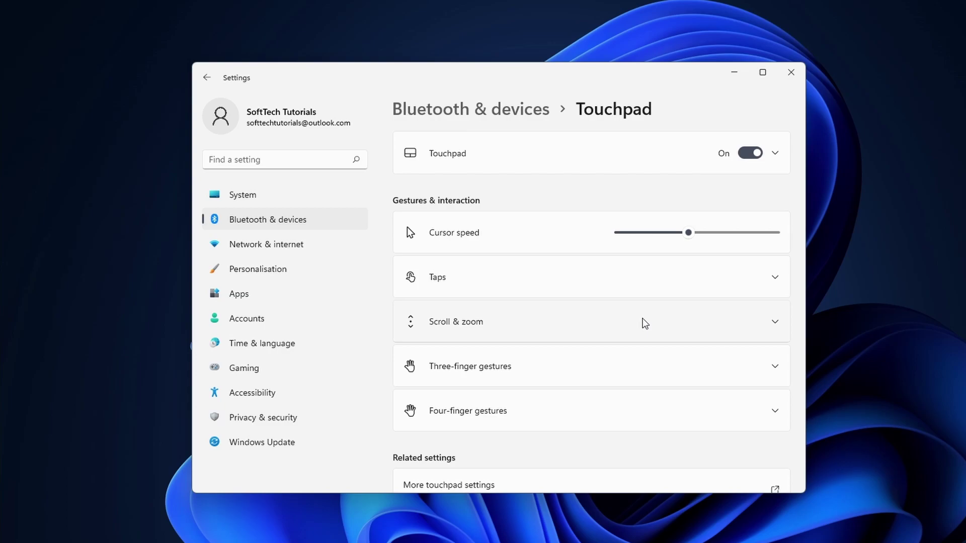
click(645, 324)
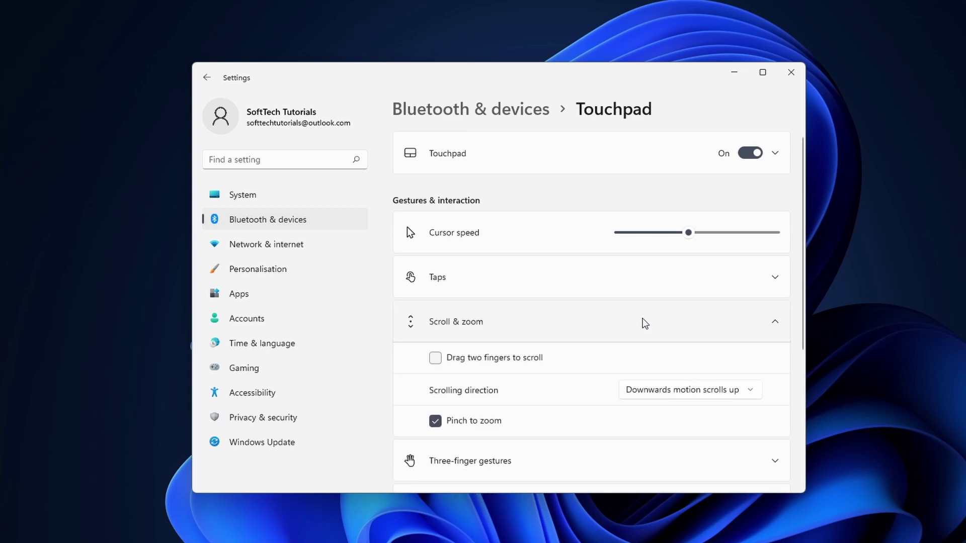
click(485, 361)
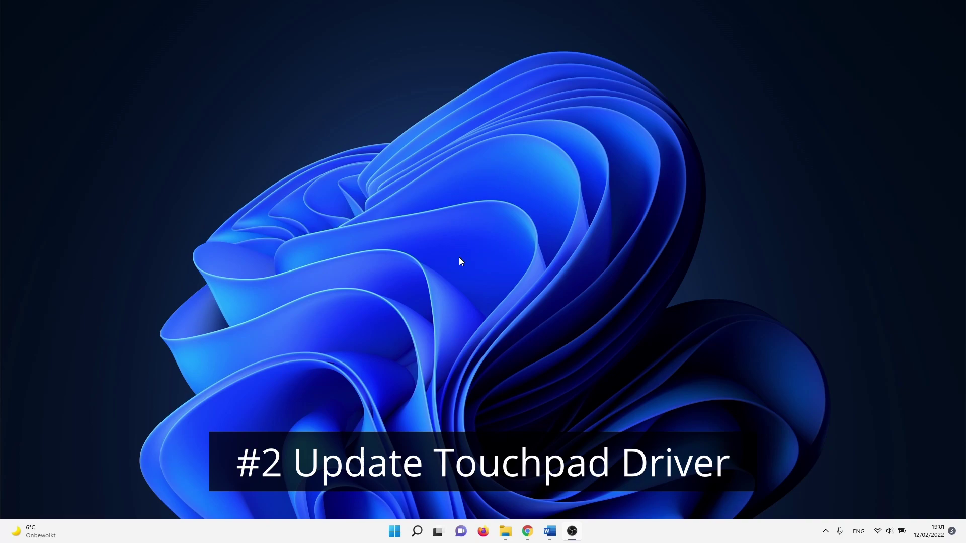
Step: Launch Device Manager from search and expand 'Mice and other pointing devices'
click(417, 531)
text(device manager)
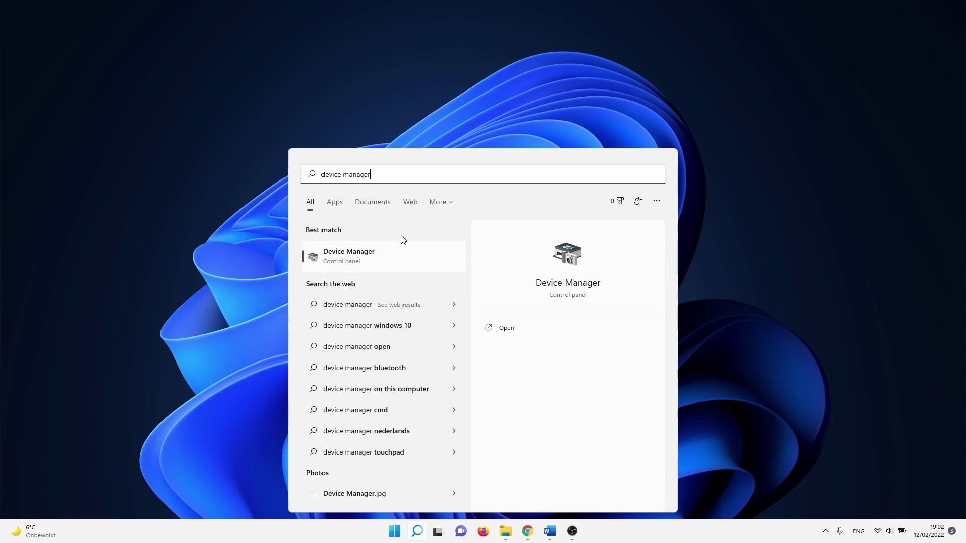
click(399, 247)
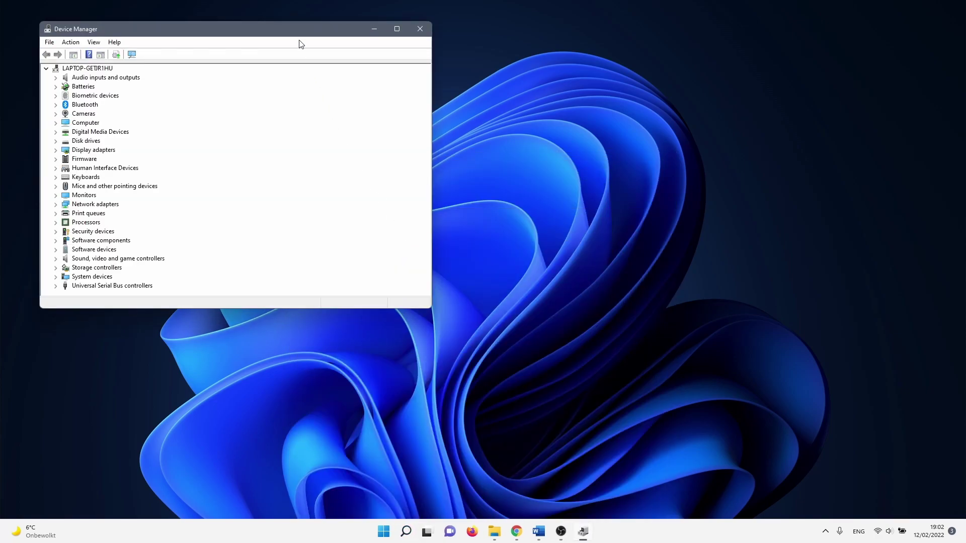
drag(298, 39, 322, 51)
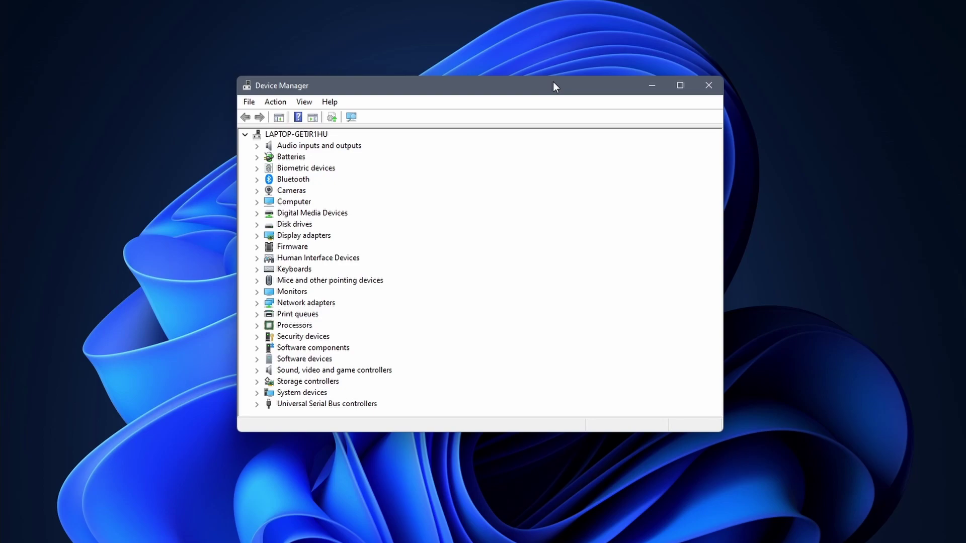
click(257, 281)
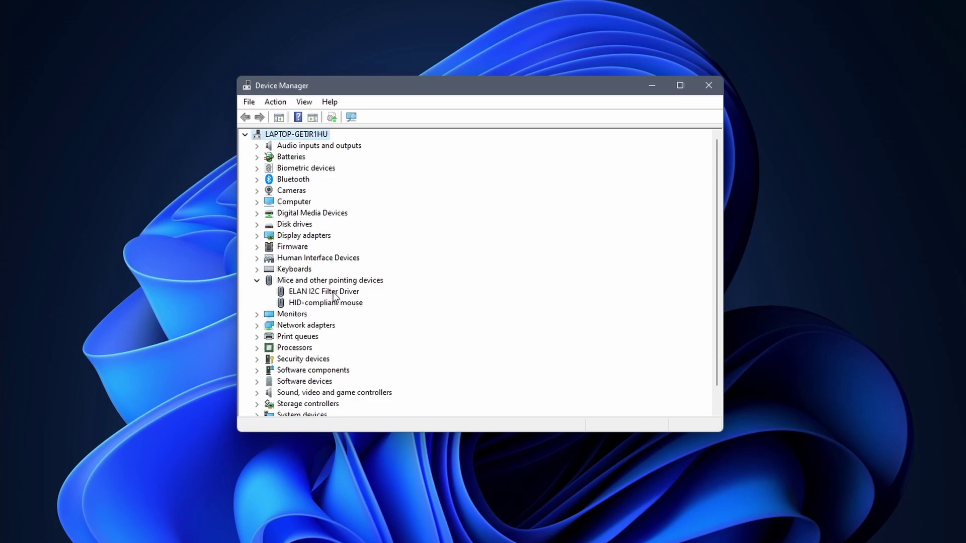
Step: Run an automatic driver update search for the ELAN I2C Filter Driver
click(333, 295)
right_click(333, 295)
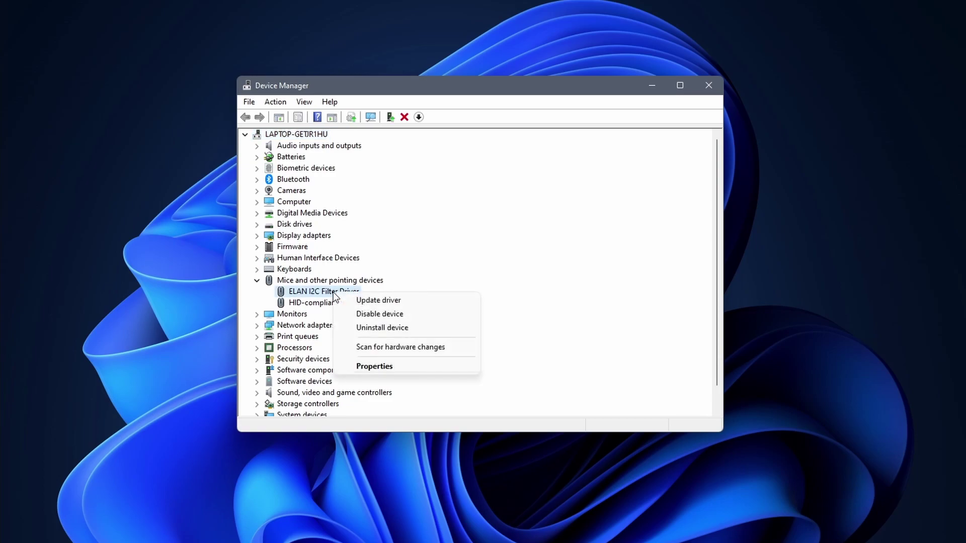
click(373, 301)
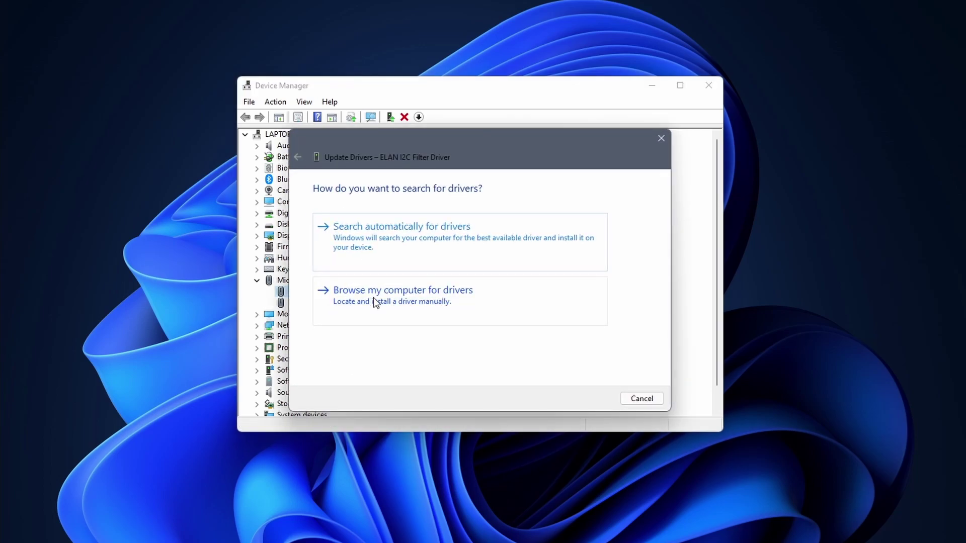
click(422, 253)
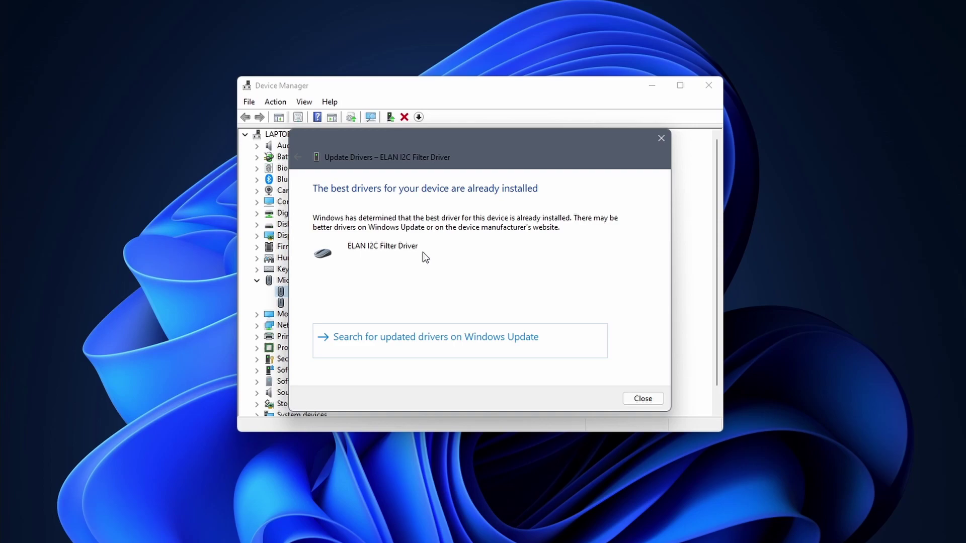
Step: Search for updated drivers on Windows Update and start a check for updates
click(397, 335)
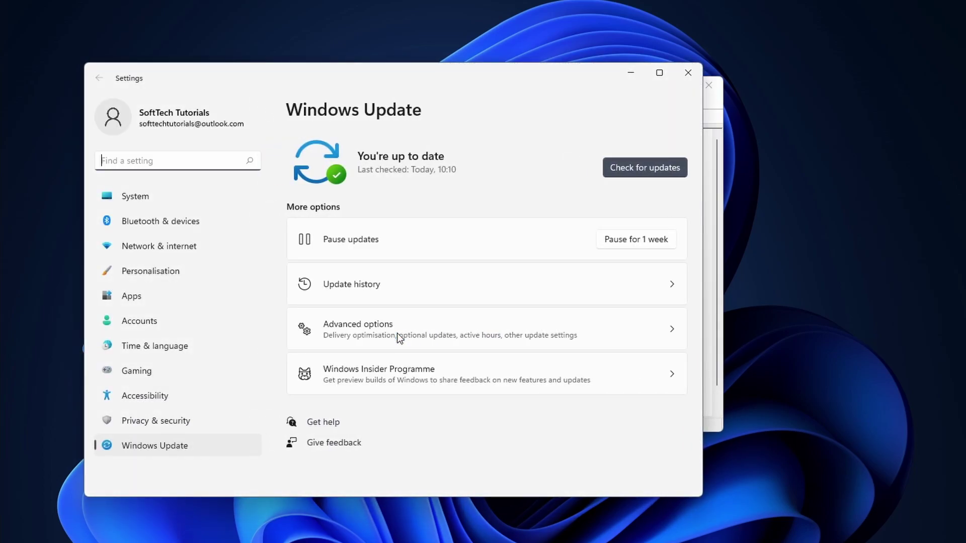
click(627, 174)
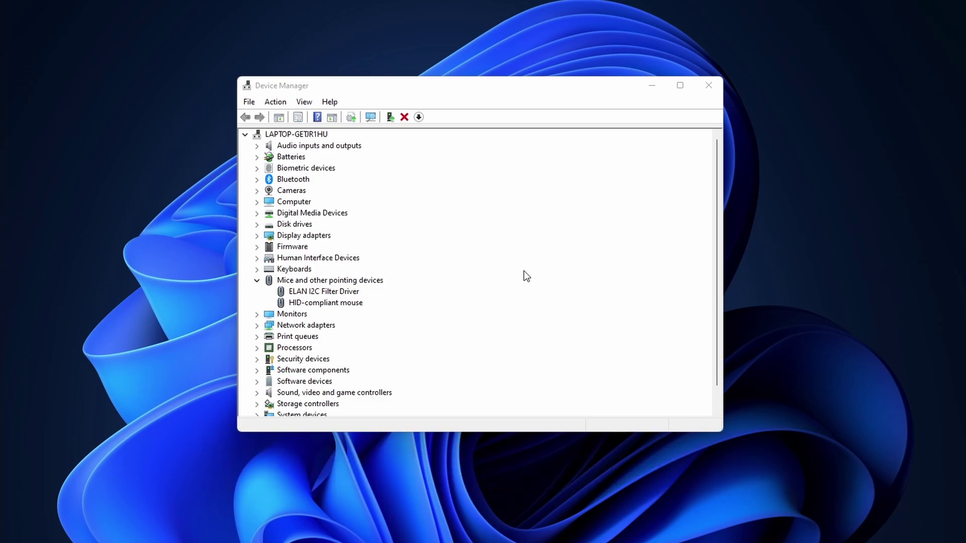
Step: Uninstall the ELAN I2C Filter Driver including its driver, then scan for hardware changes
right_click(333, 291)
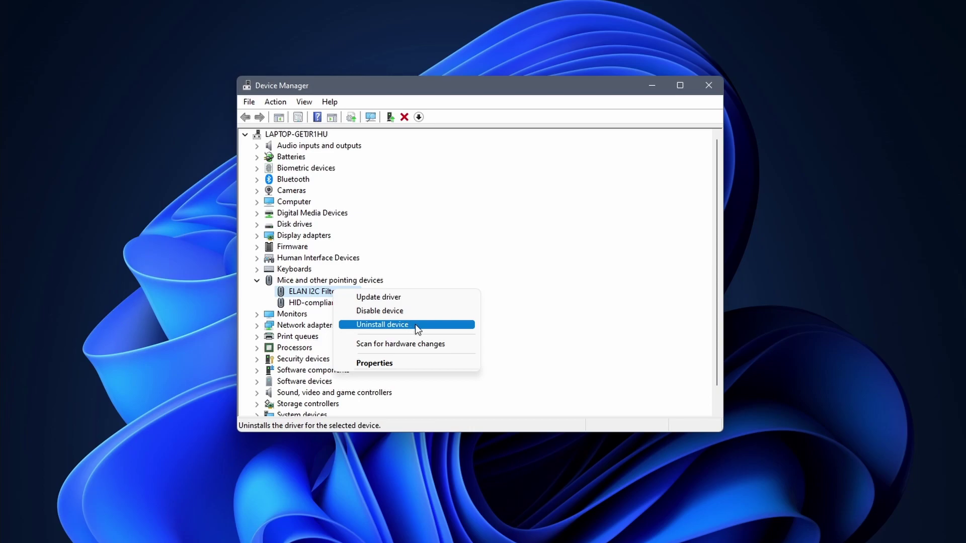
click(415, 325)
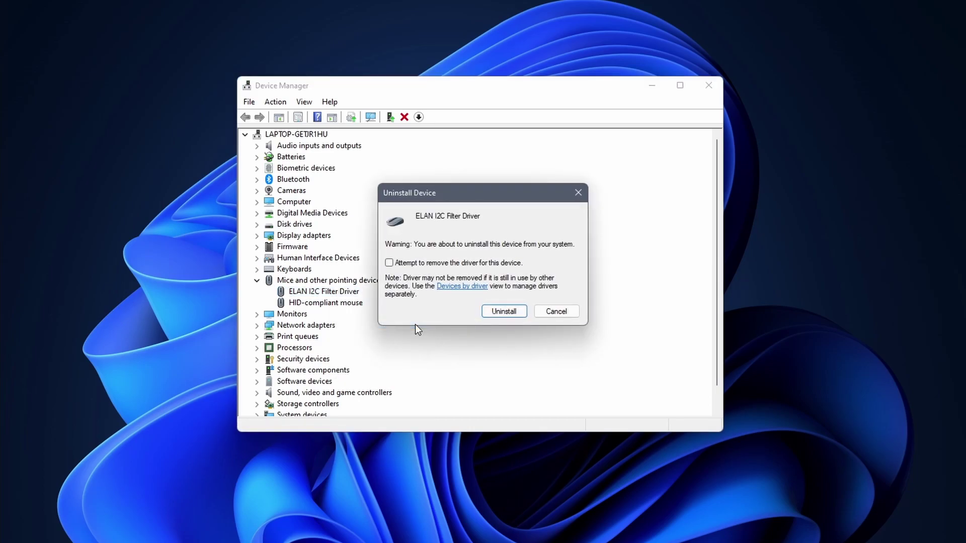
click(413, 266)
click(514, 317)
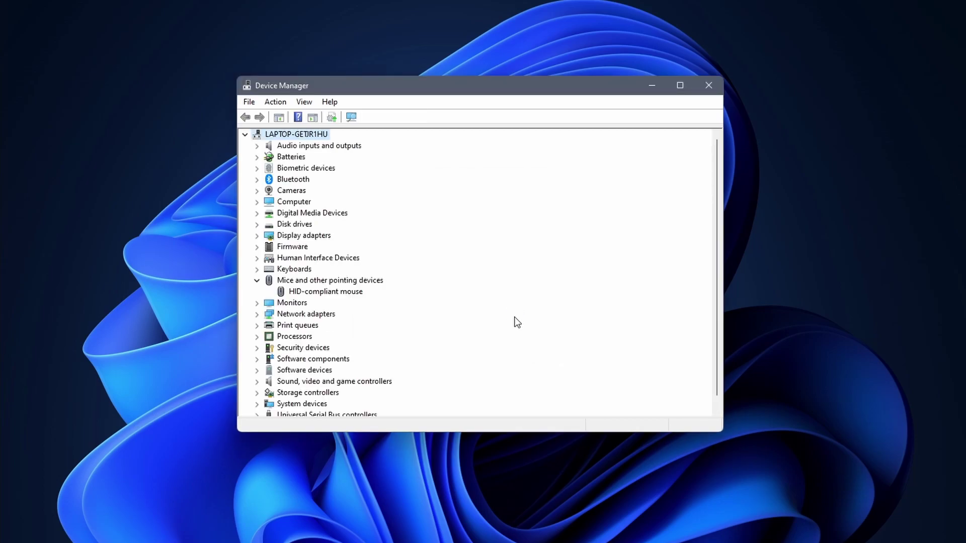
click(275, 102)
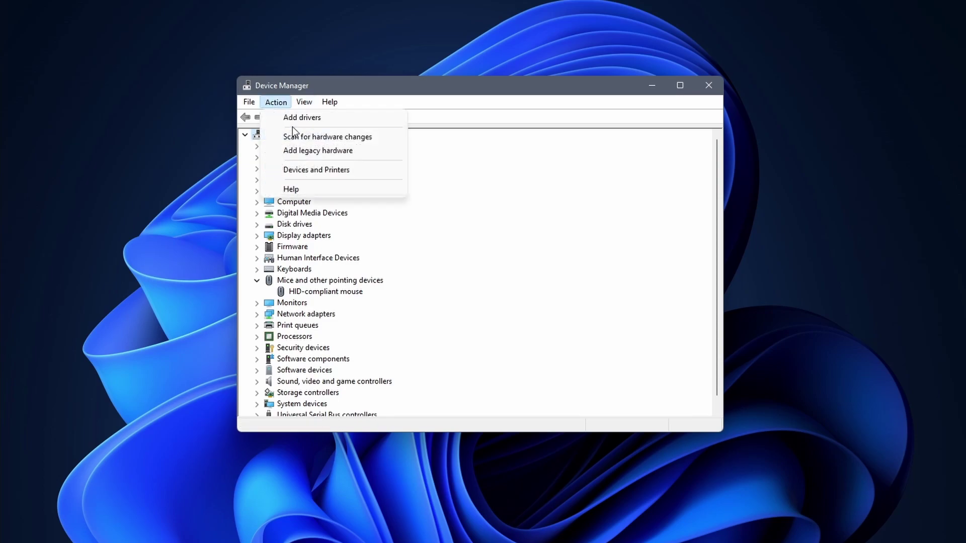
click(303, 138)
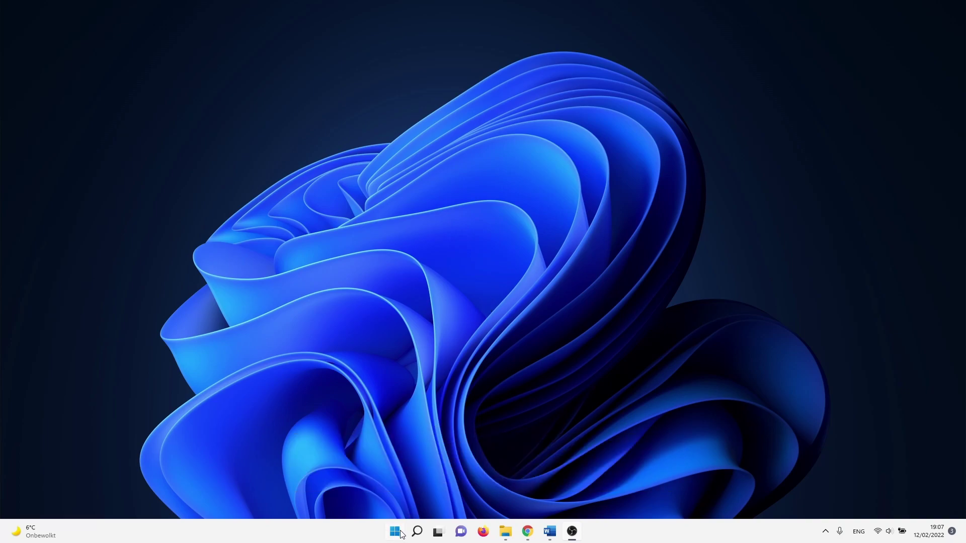
Step: Reopen Settings on the Bluetooth & devices Touchpad page, scrolled to Related settings
right_click(395, 532)
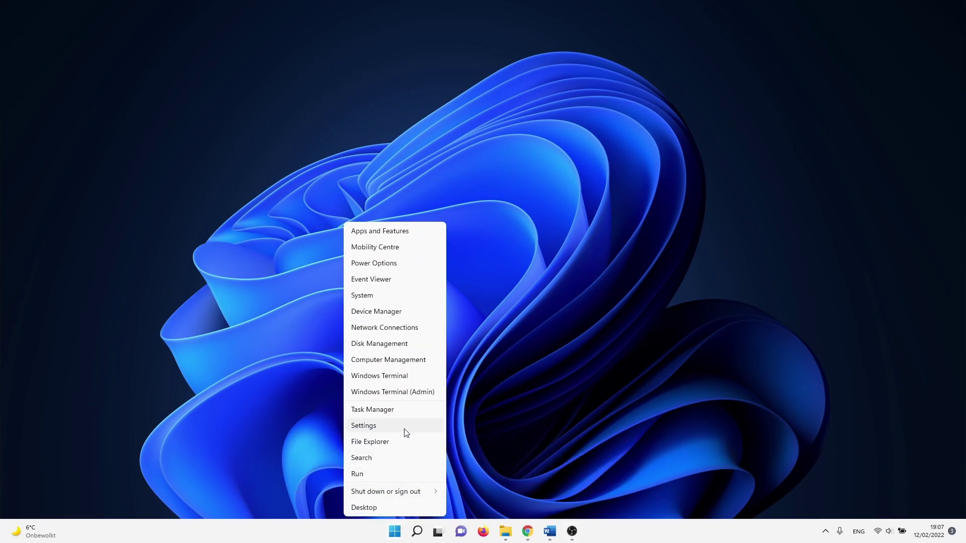
click(406, 426)
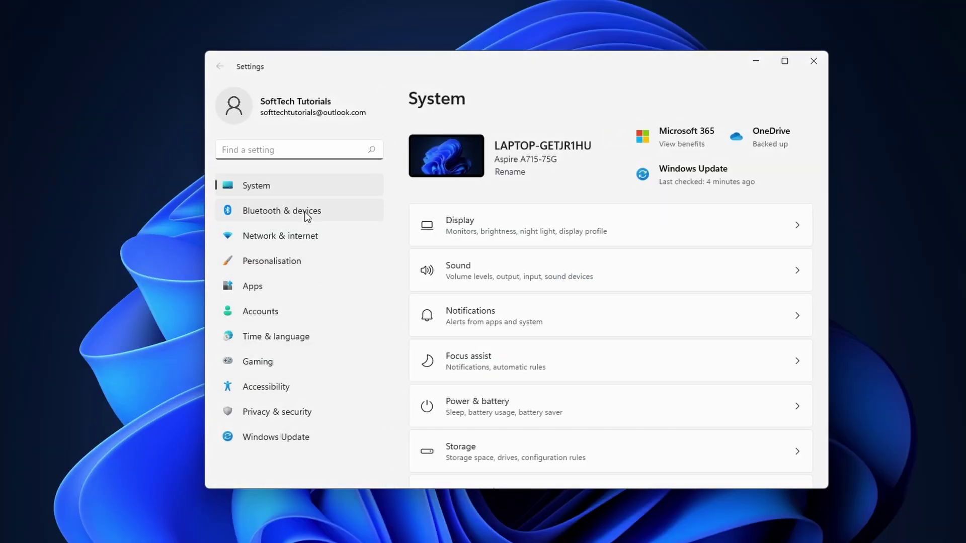
click(306, 214)
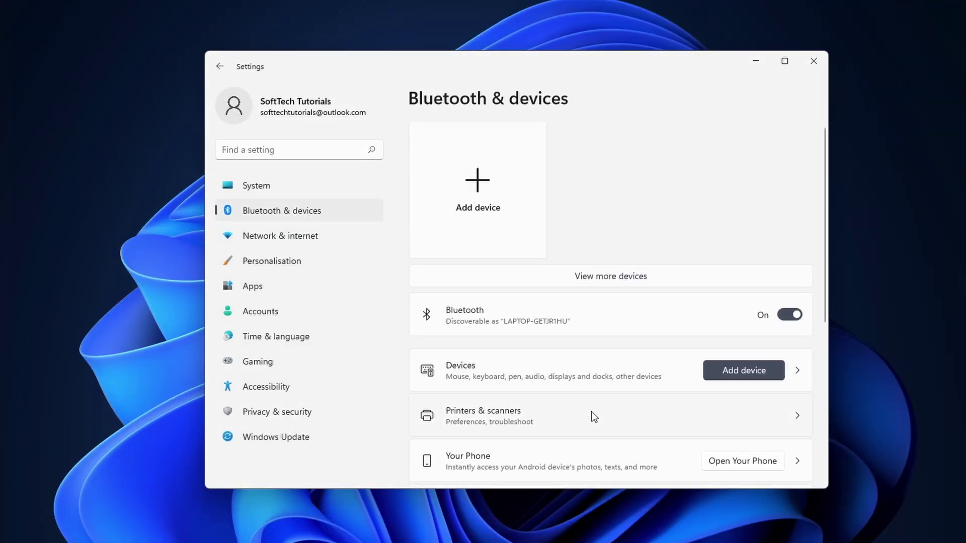
scroll(593, 416, down, 3)
click(593, 417)
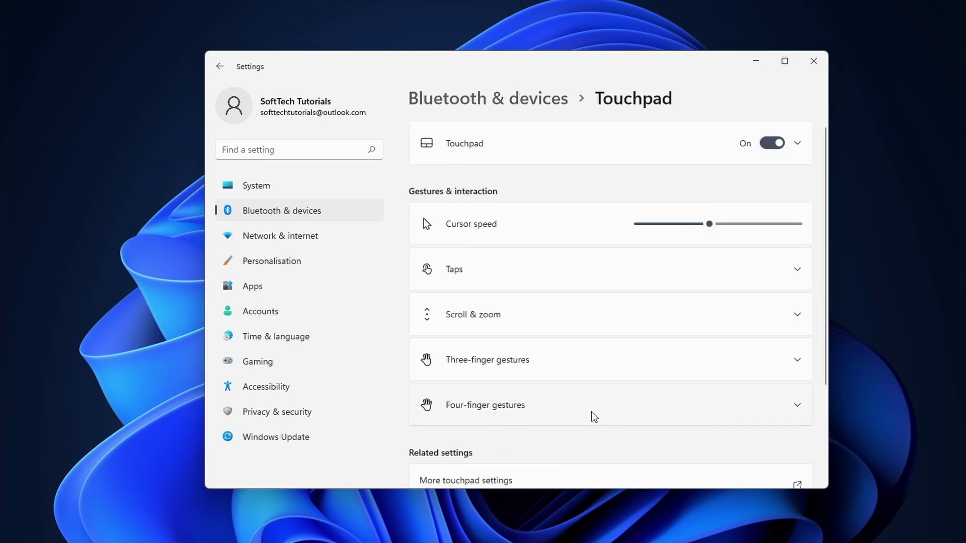
scroll(593, 416, down, 2)
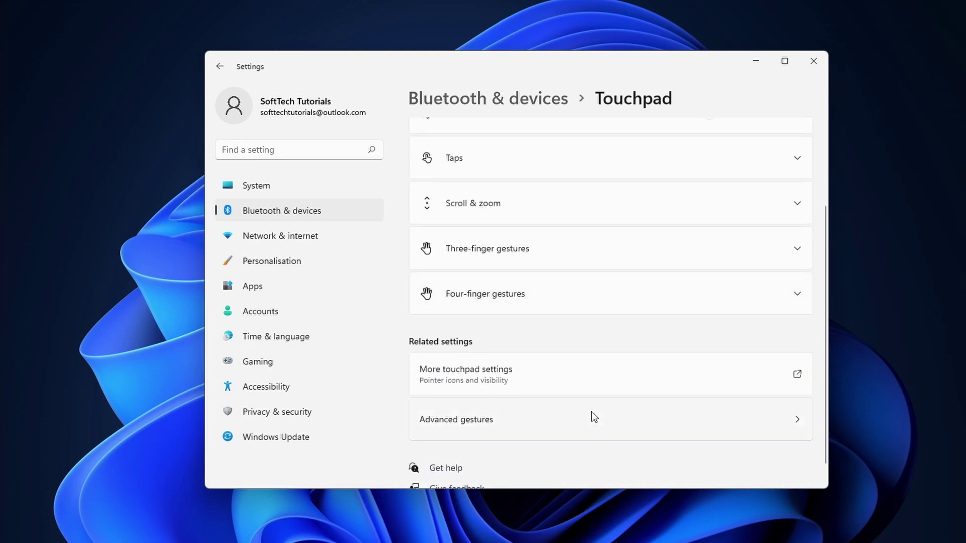
Step: Apply the Windows Default (large) pointer scheme in Mouse Properties' Pointers tab
click(593, 385)
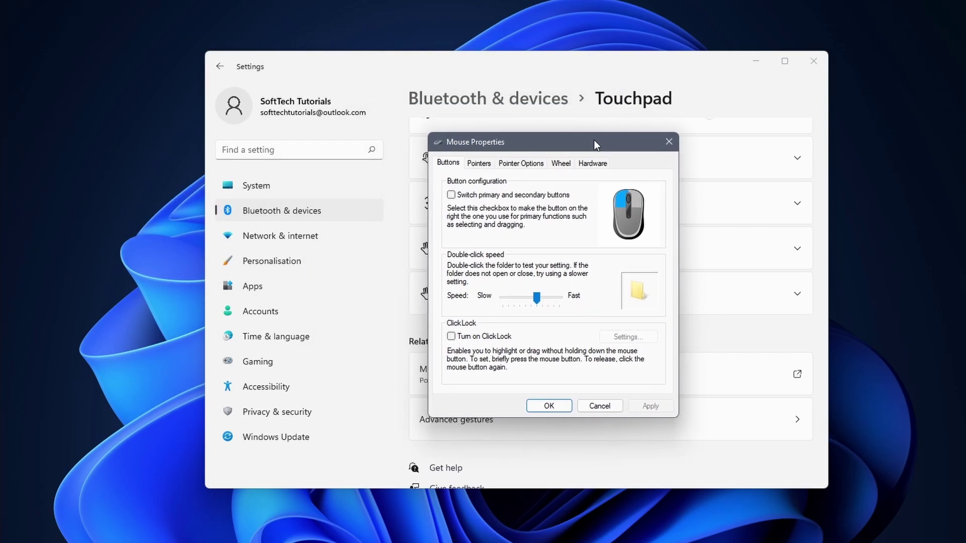
click(485, 165)
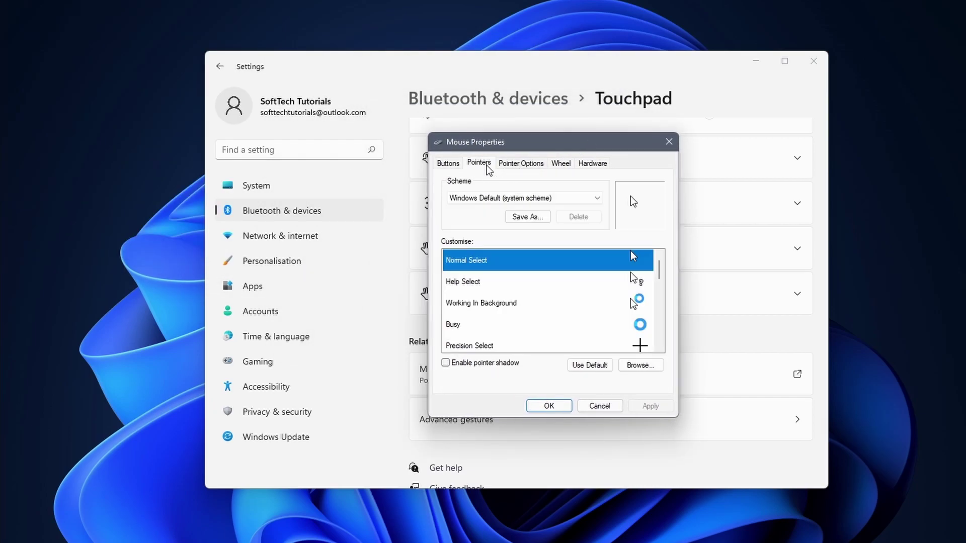
click(536, 203)
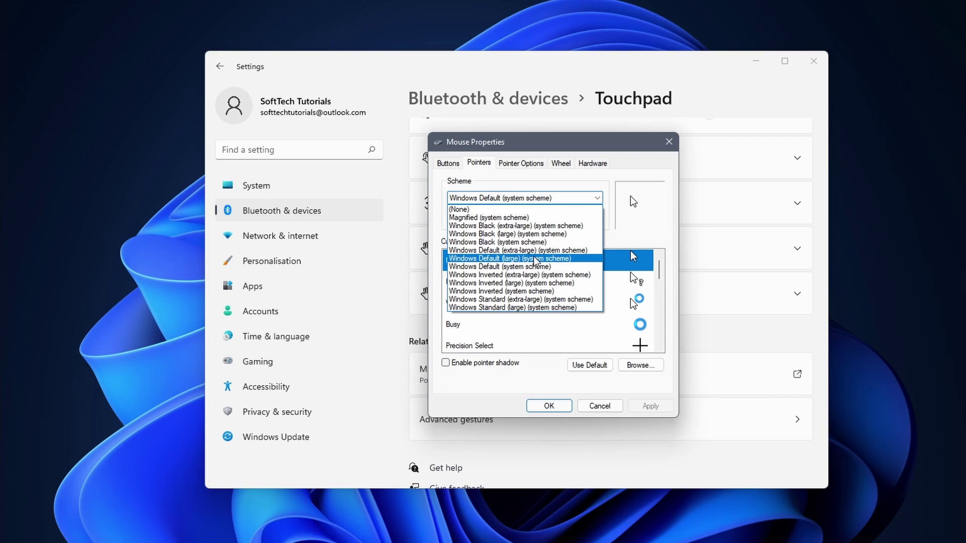
click(535, 259)
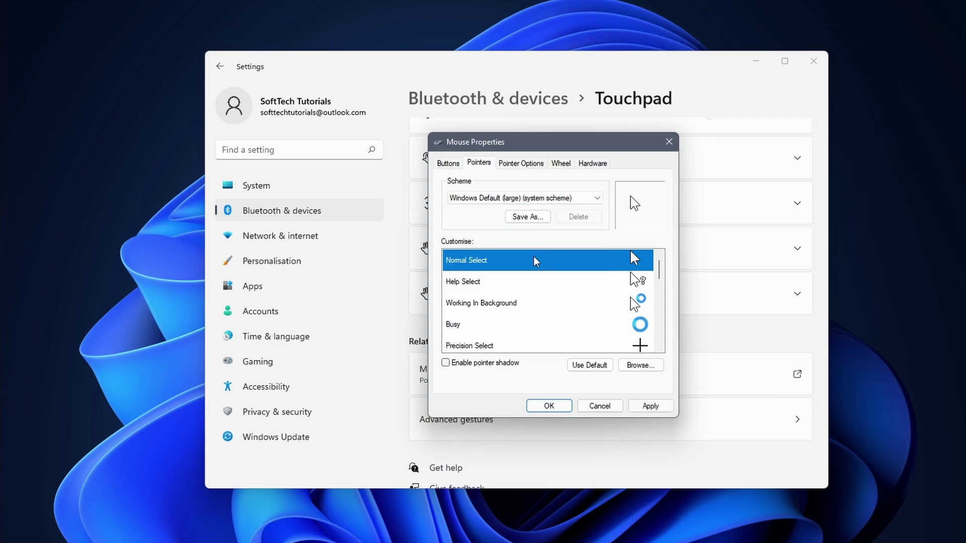
click(651, 407)
click(549, 407)
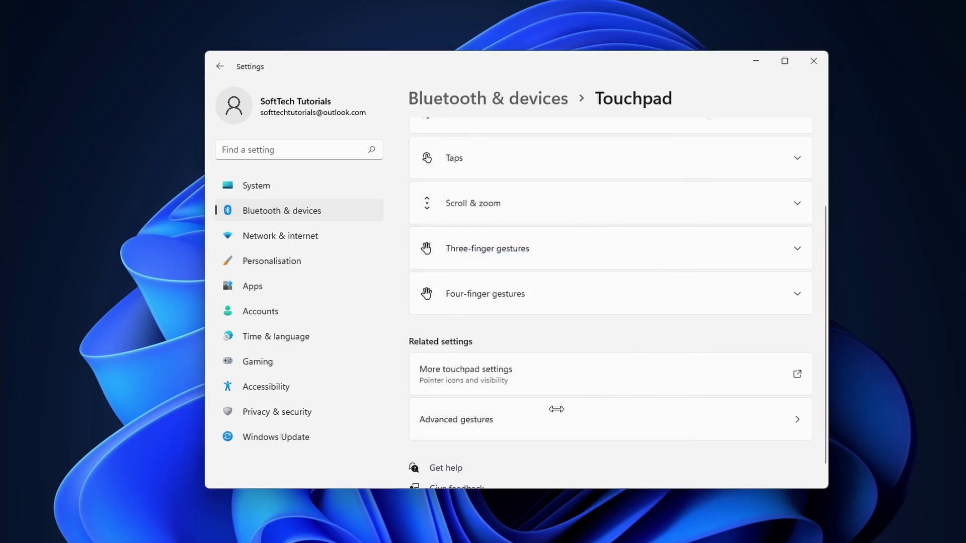